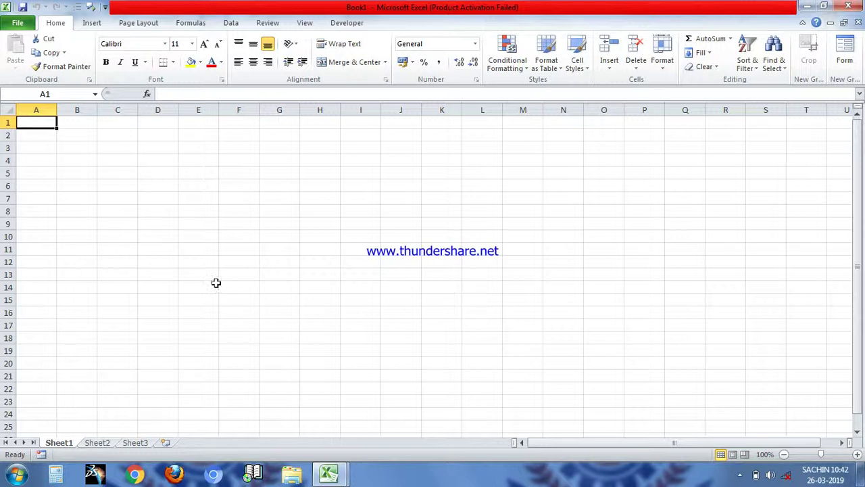
Open the VBA code window for Sheet1 and move it slightly up-left
right_click(57, 446)
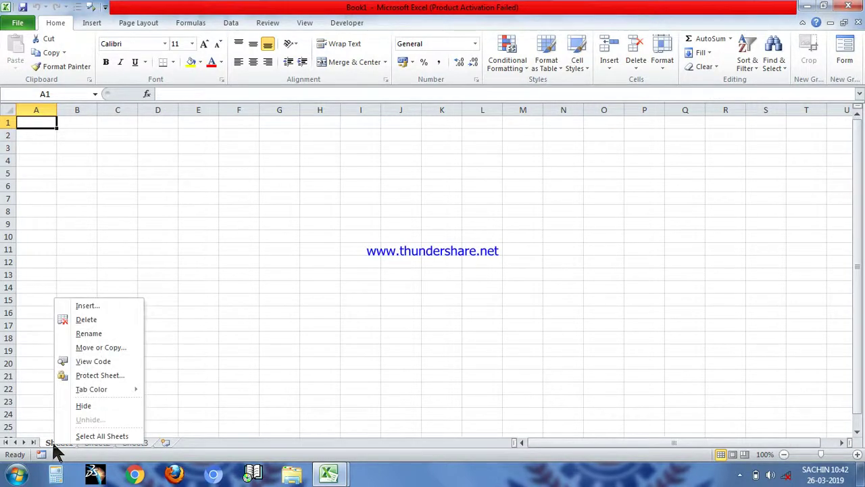
click(95, 362)
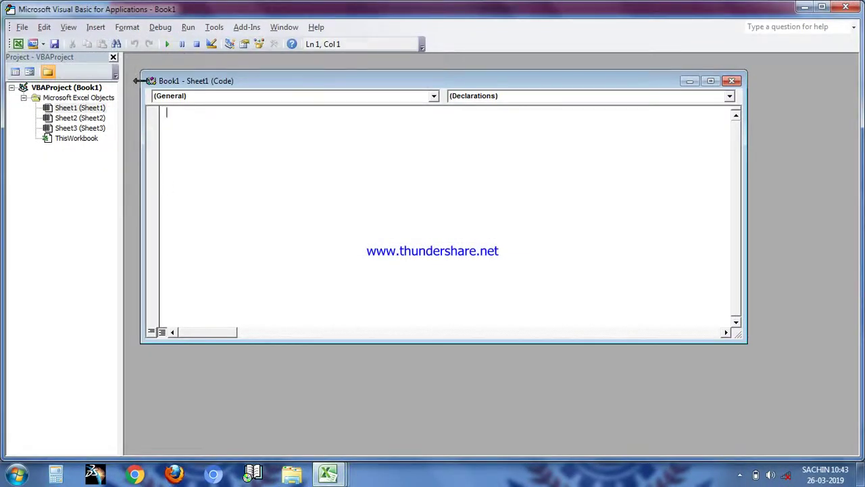
drag(198, 81, 188, 67)
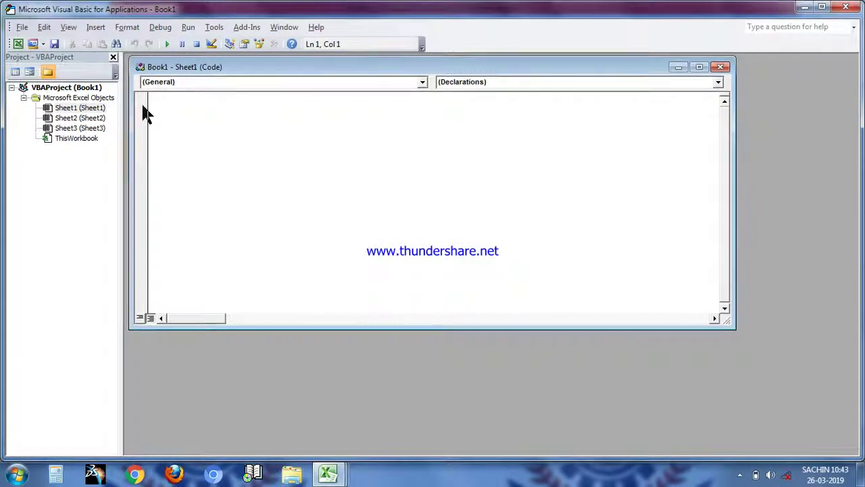
Insert an empty Worksheet_SelectionChange procedure and begin typing cells.en inside it
click(181, 86)
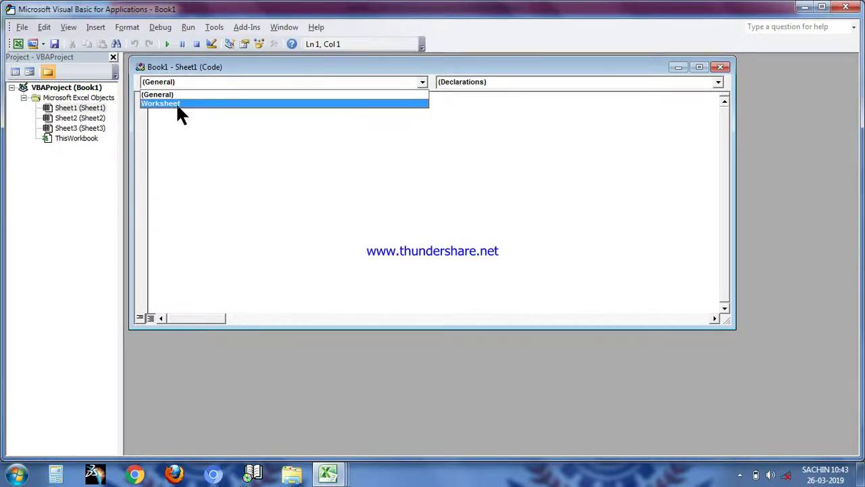
click(178, 107)
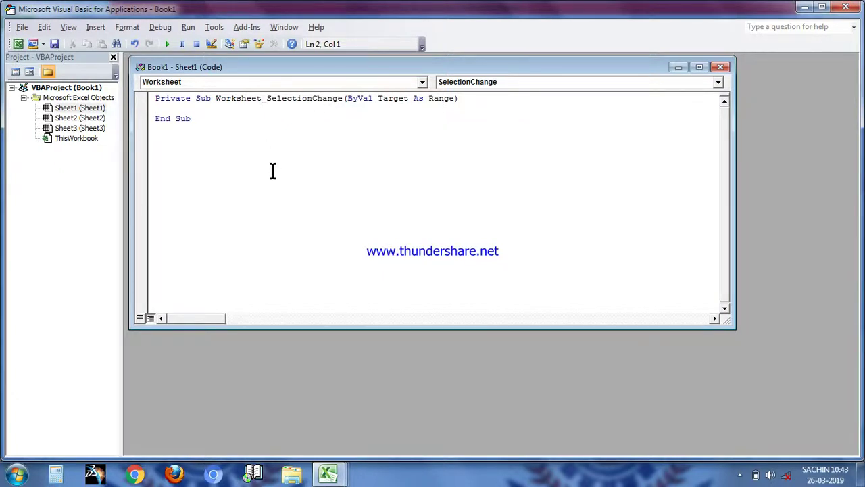
text(cells)
text(.en)
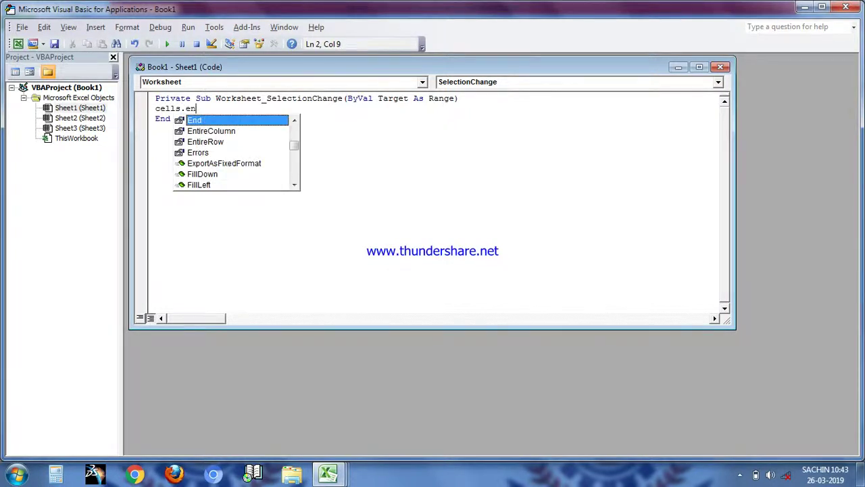
Complete the procedure line as cells.EntireColumn.AutoFit, then close the VBA editor
click(211, 131)
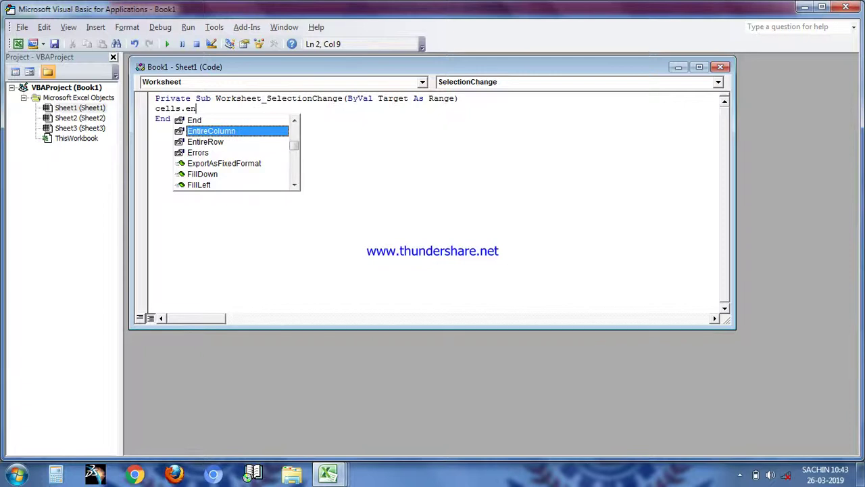
key(Tab)
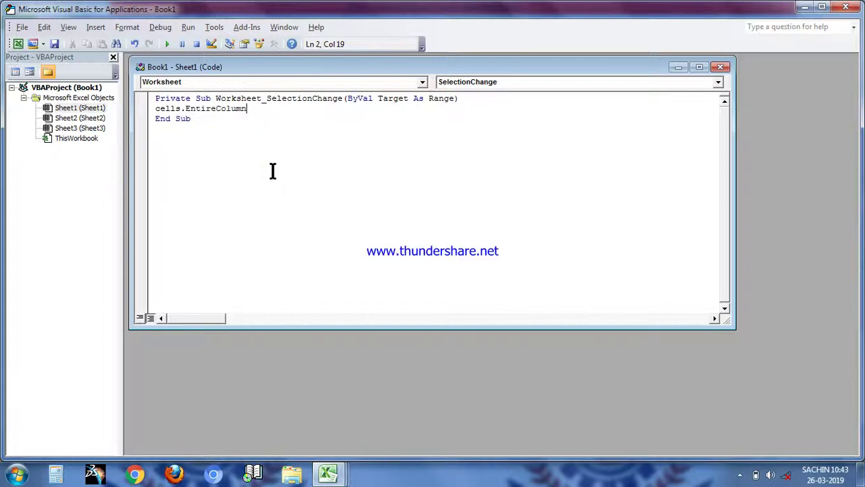
text(.)
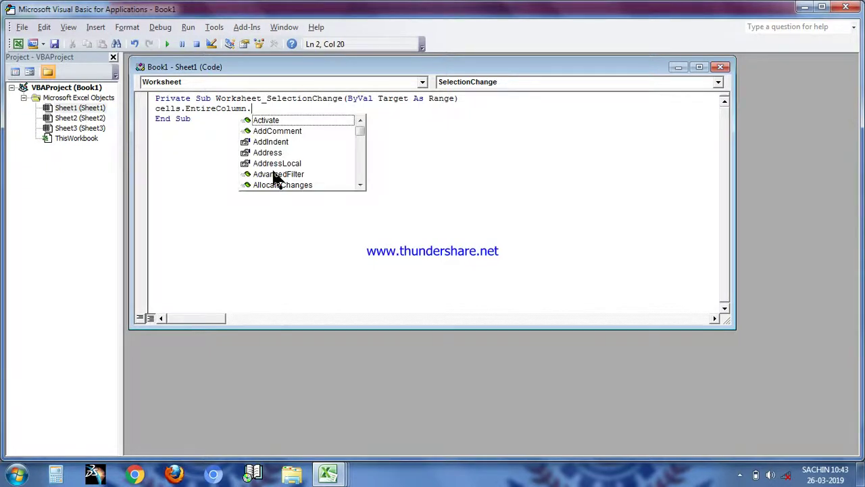
text(auto)
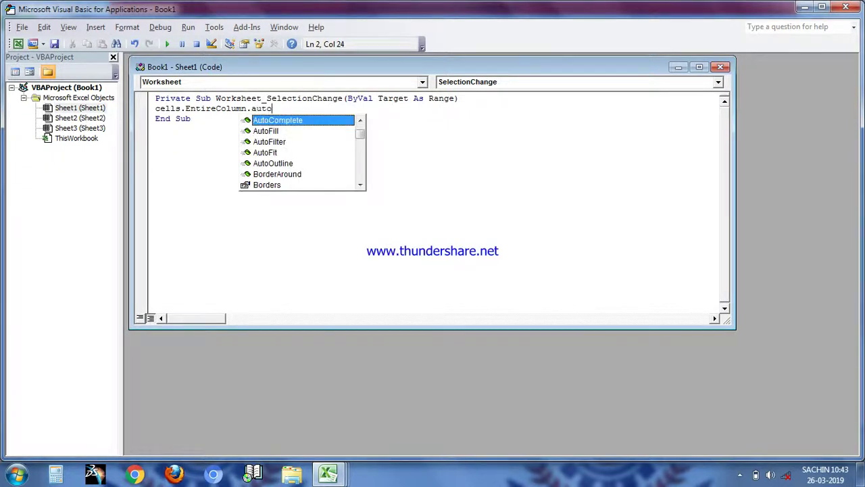
text(f)
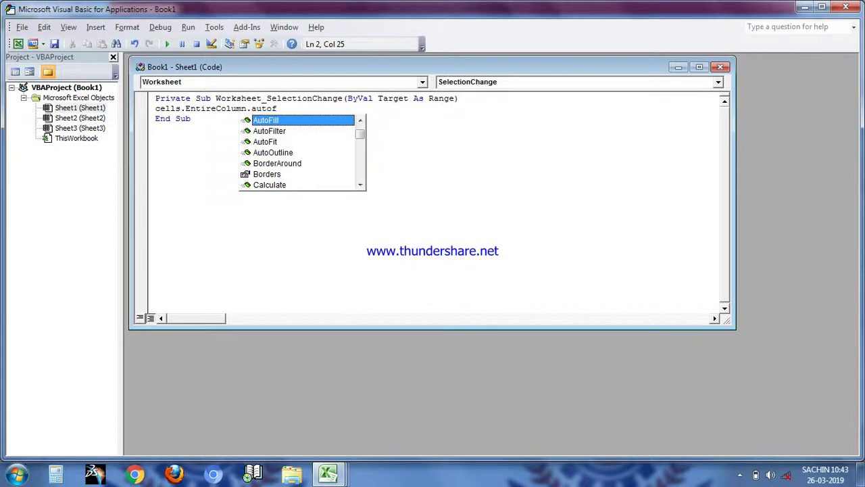
text(it)
key(Tab)
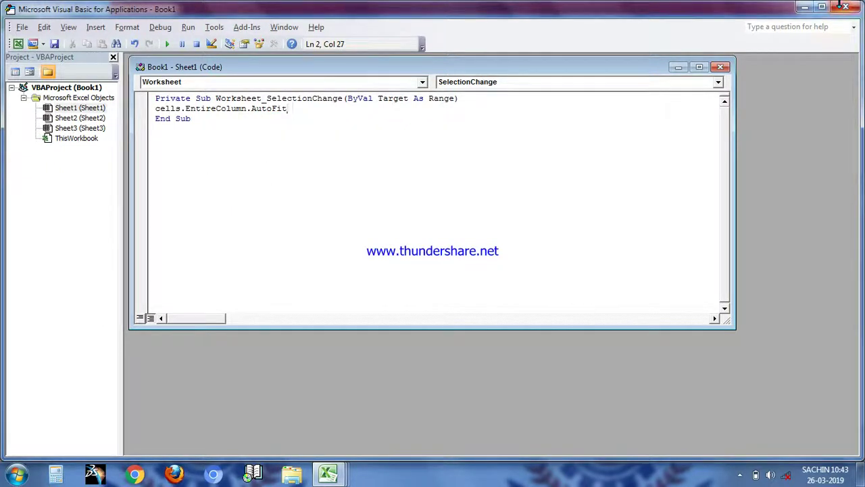
click(845, 7)
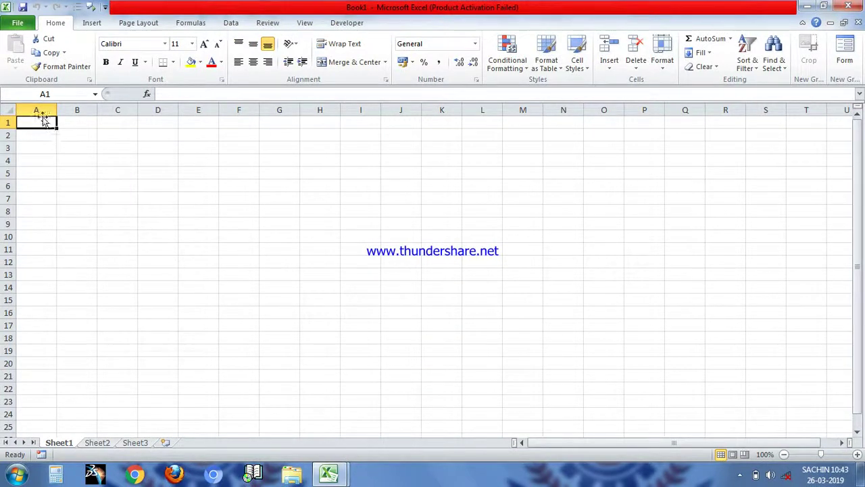
Apply All Borders to the range A1:L17
drag(41, 121, 497, 328)
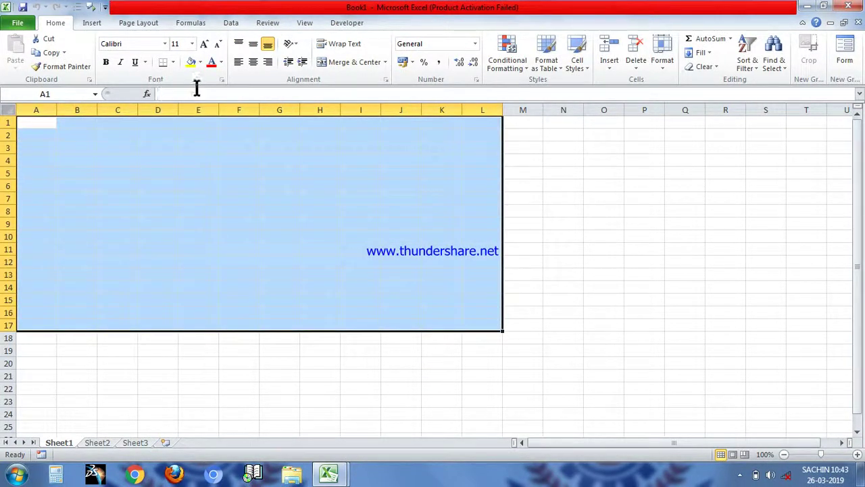
click(173, 62)
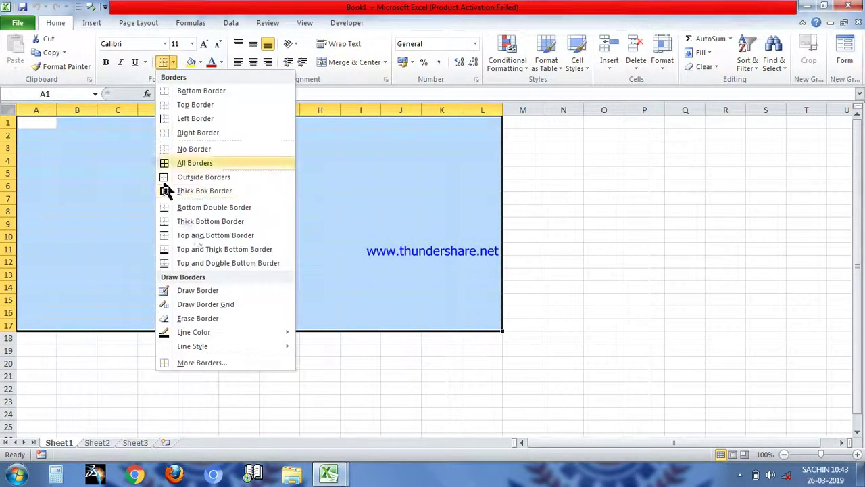
click(197, 162)
Enter the headers 'name of student', 'adddress' and 'applications name' in A1:C1
click(38, 127)
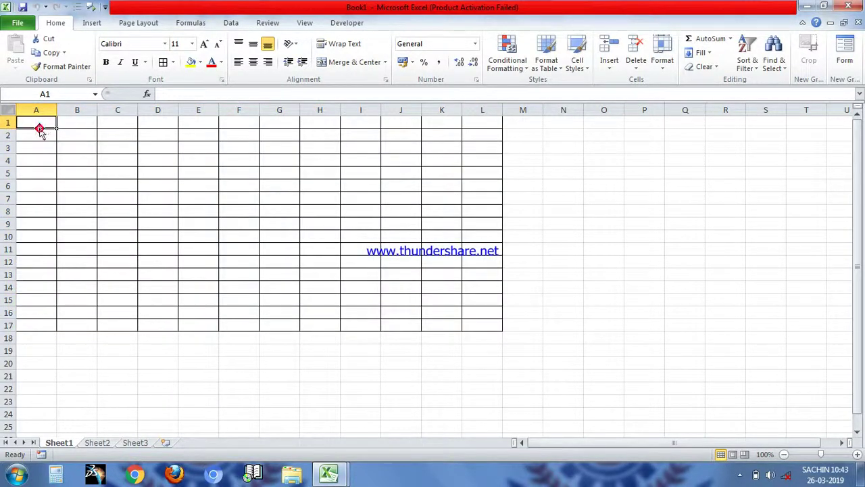
text(name of student)
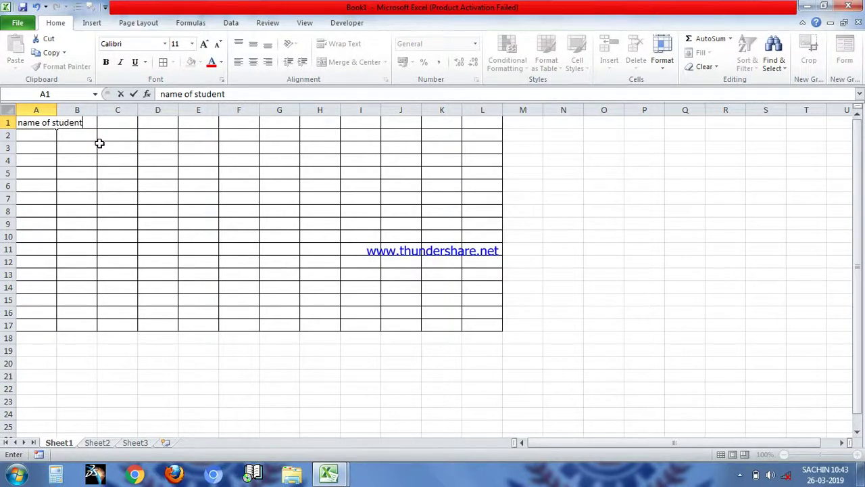
key(Tab)
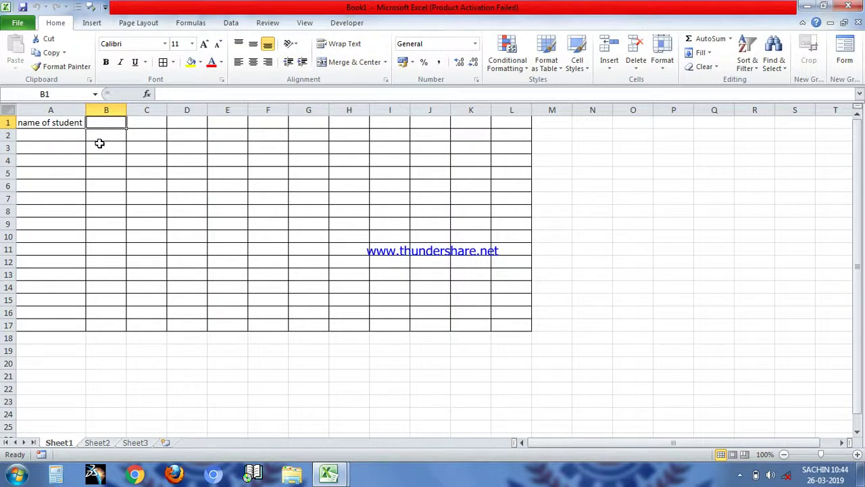
text(adddress)
key(Tab)
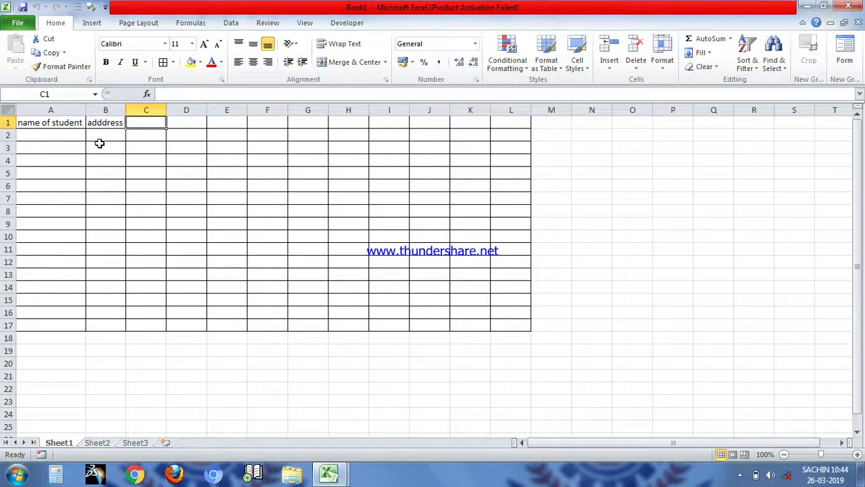
text(applications name)
key(Tab)
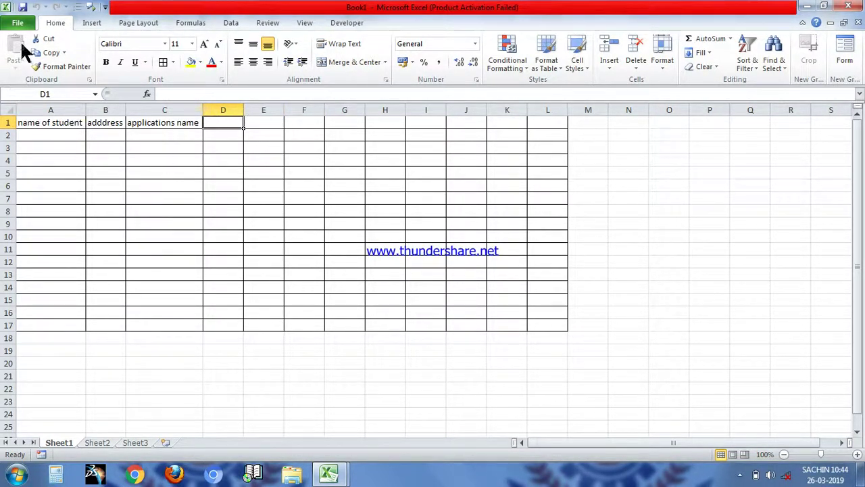
click(19, 22)
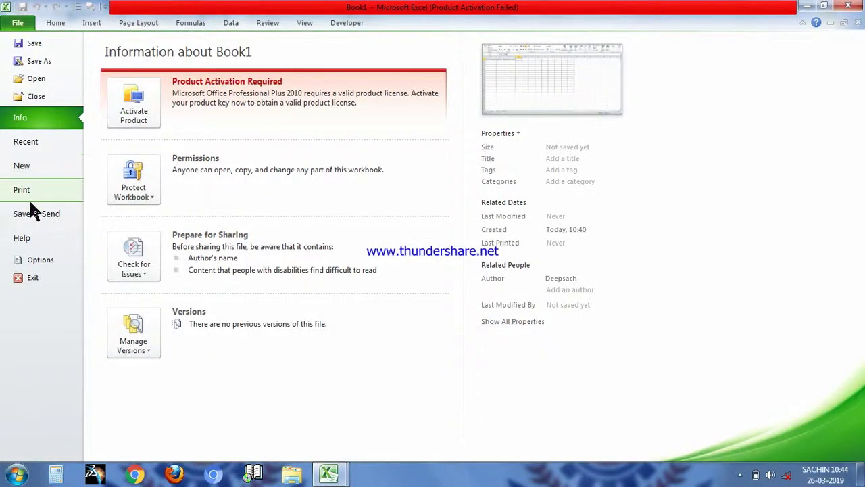
Save the workbook to the Desktop as 'macro', an Excel Macro-Enabled Workbook
click(42, 45)
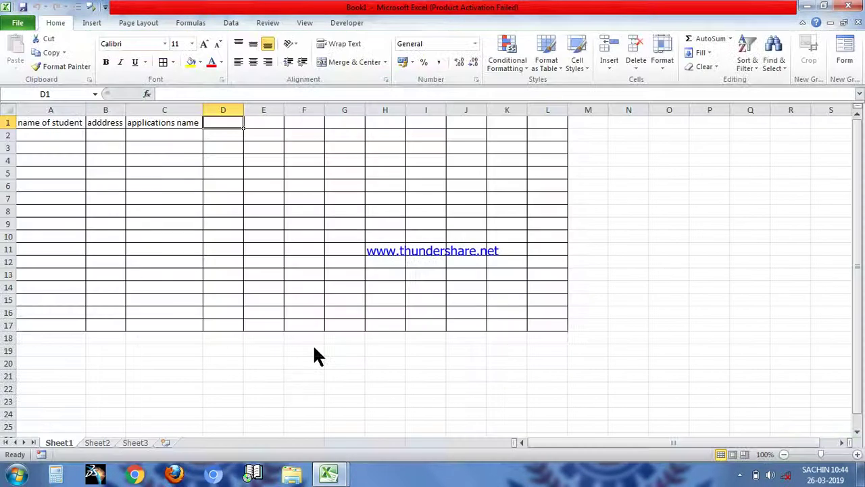
key(BackSpace)
text(macro)
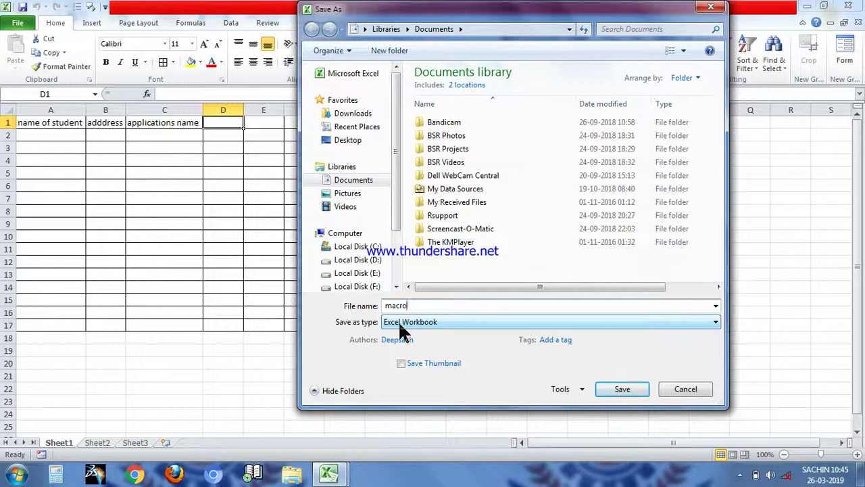
click(402, 328)
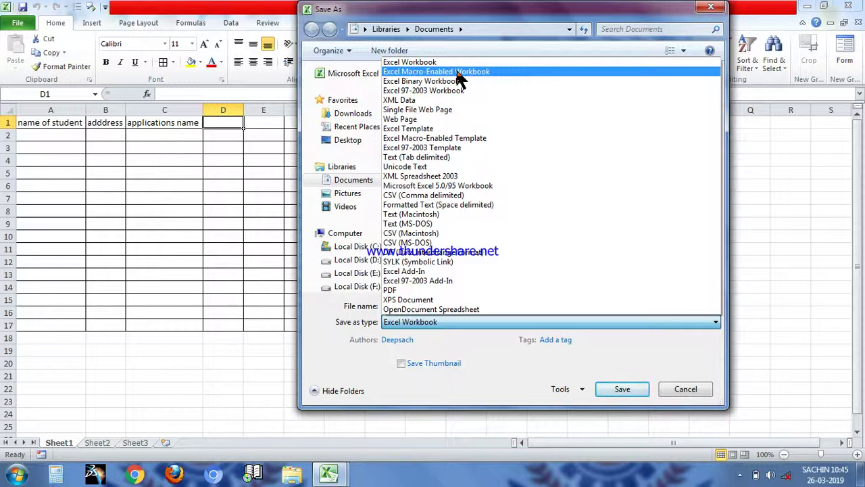
click(458, 75)
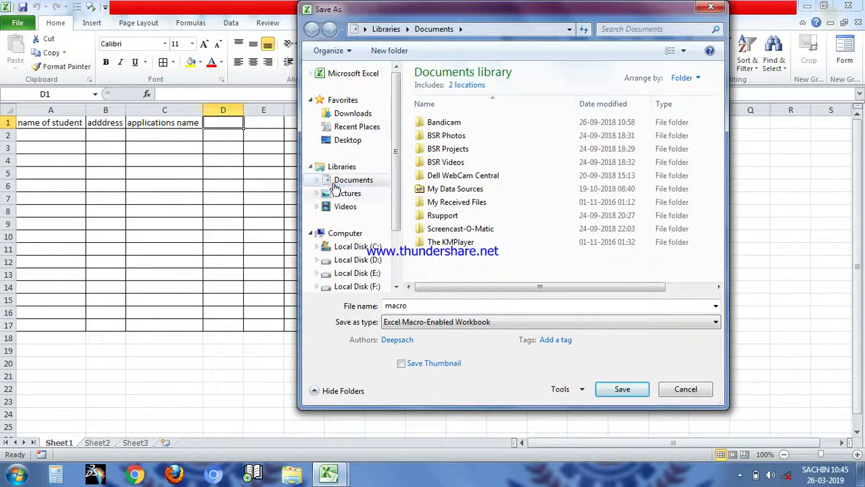
click(343, 140)
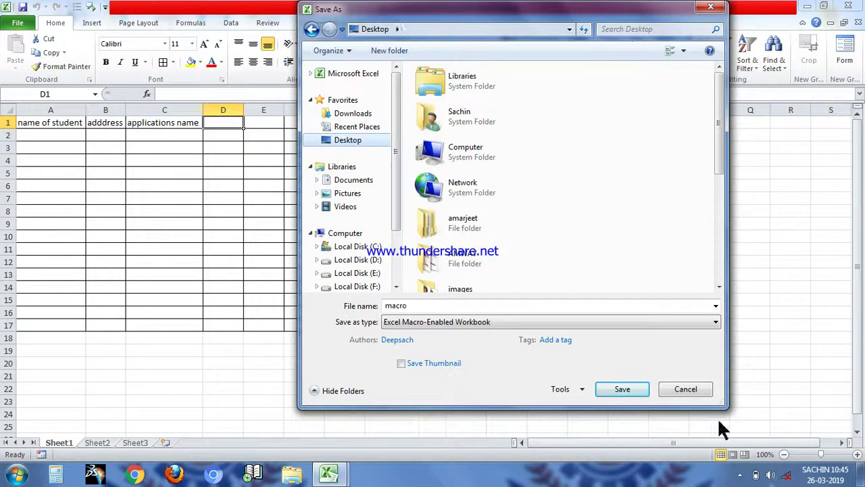
click(616, 390)
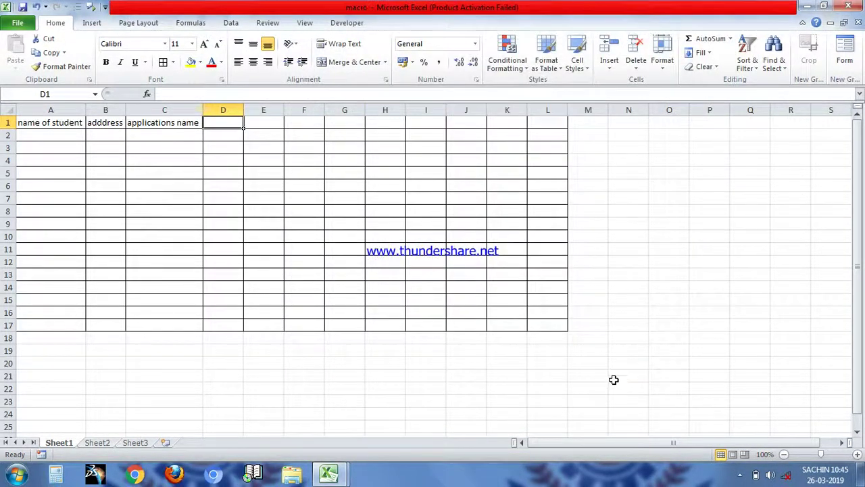
Close Excel and reopen the 'macro' workbook from the Desktop
click(861, 6)
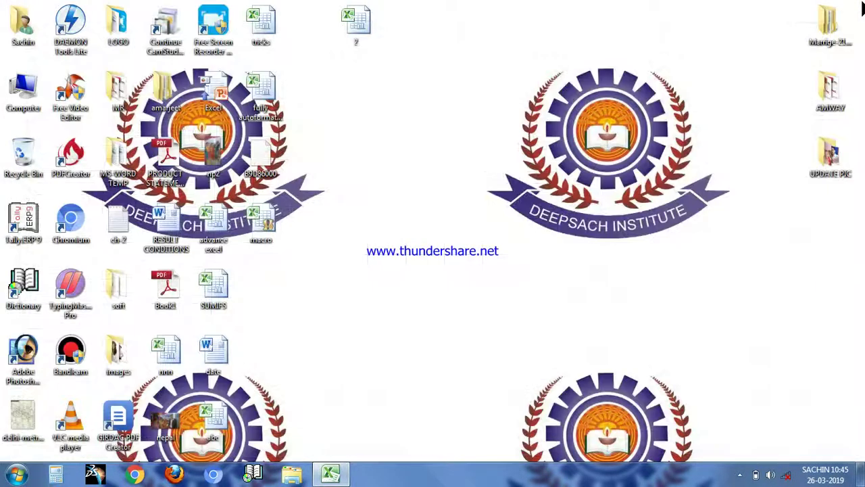
double_click(265, 225)
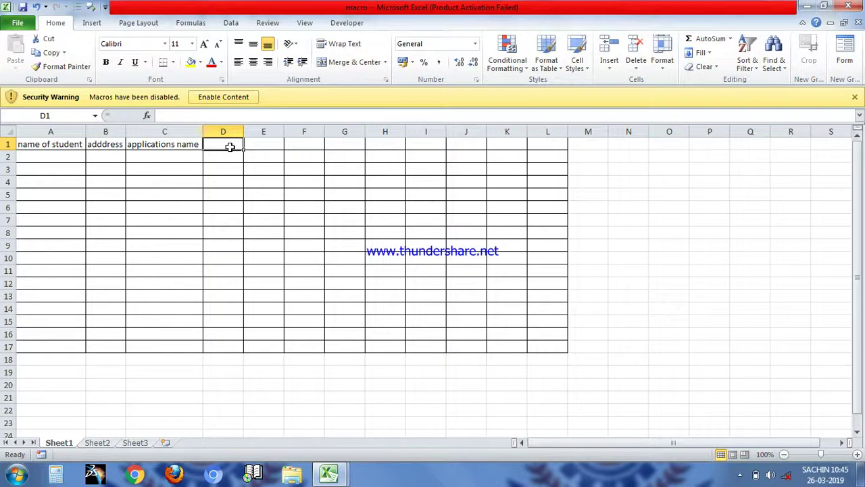
Enter the header 'father's name' in D1 and enable the workbook's macros
text(father)
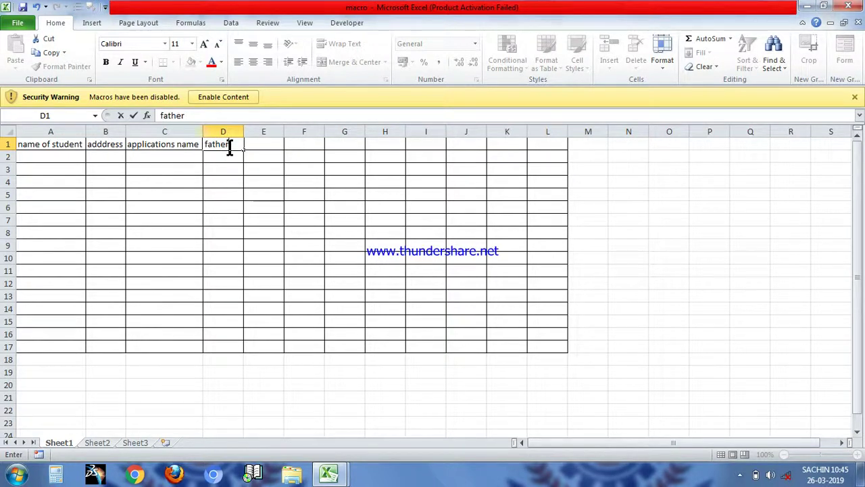
text('s name)
key(Tab)
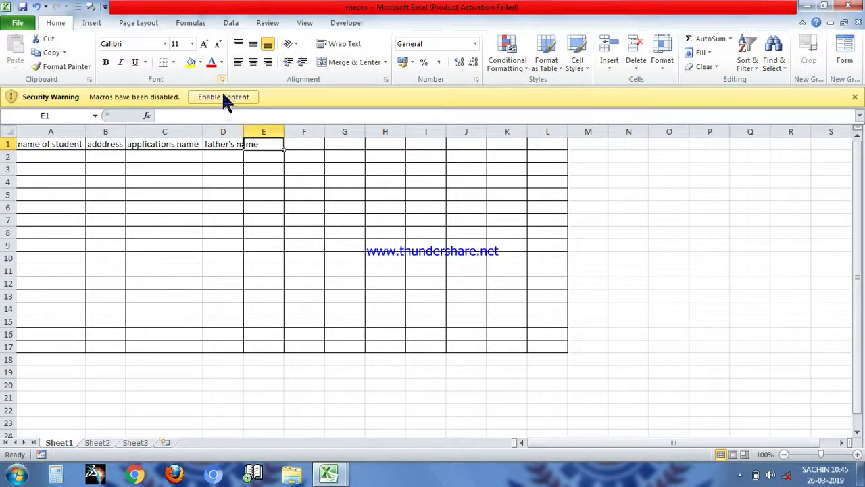
click(221, 97)
Select D1 and autofit column D to fit 'father's name', then select cell N6
click(217, 123)
key(alt+h)
key(o)
key(i)
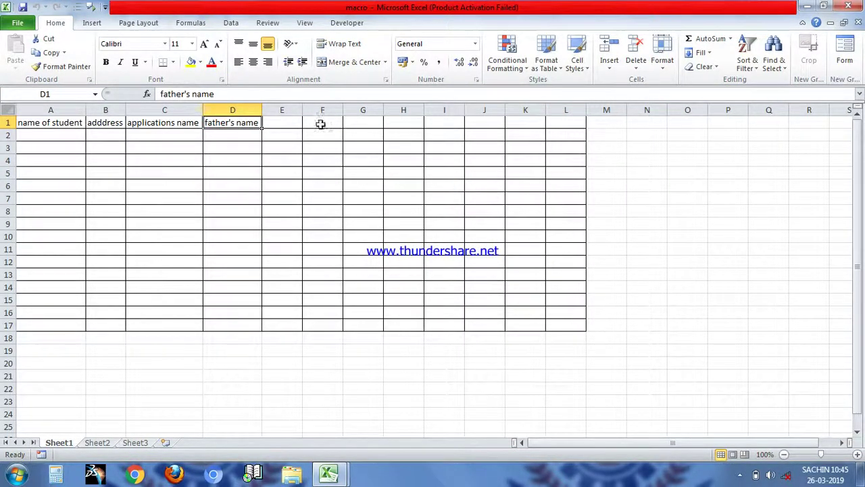
click(655, 181)
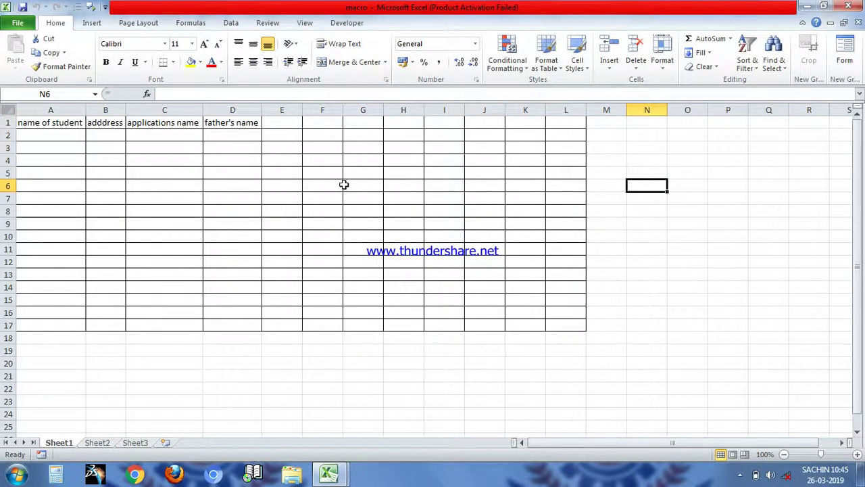